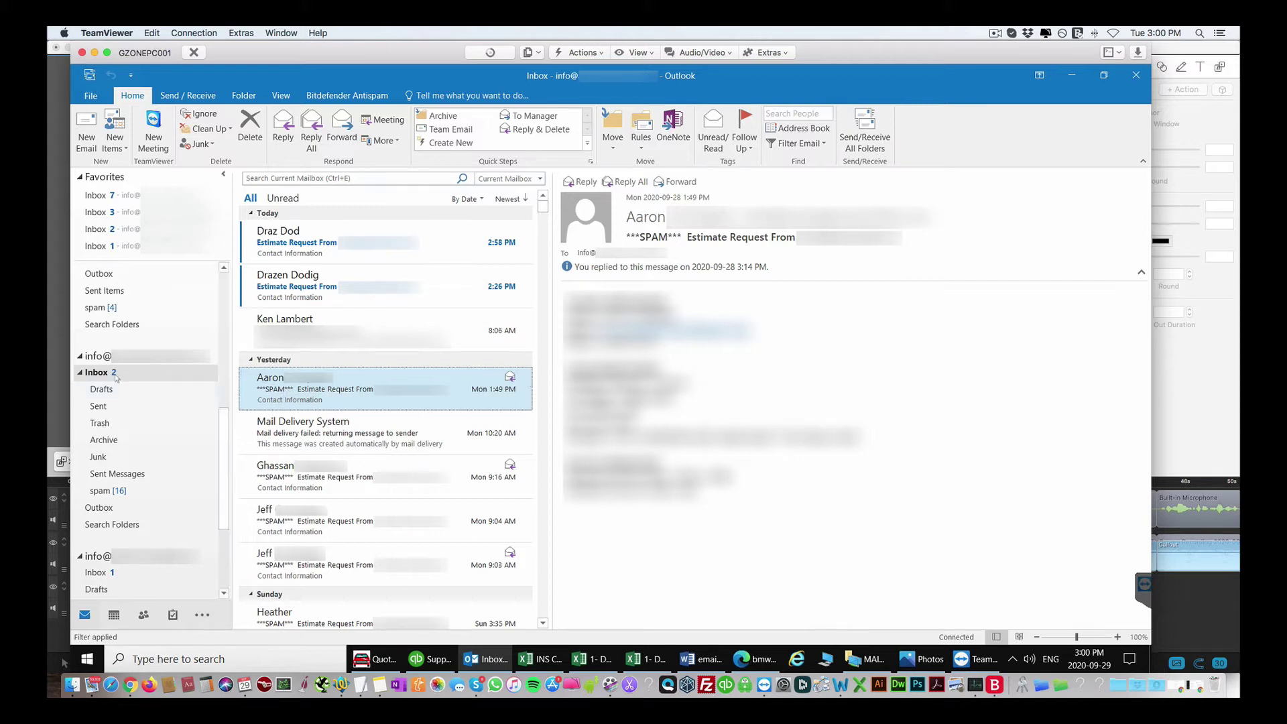
Check the info@ account's spam folder for form submissions, then return to its Inbox.
{"action": "left_click", "coordinate": [135, 491]}
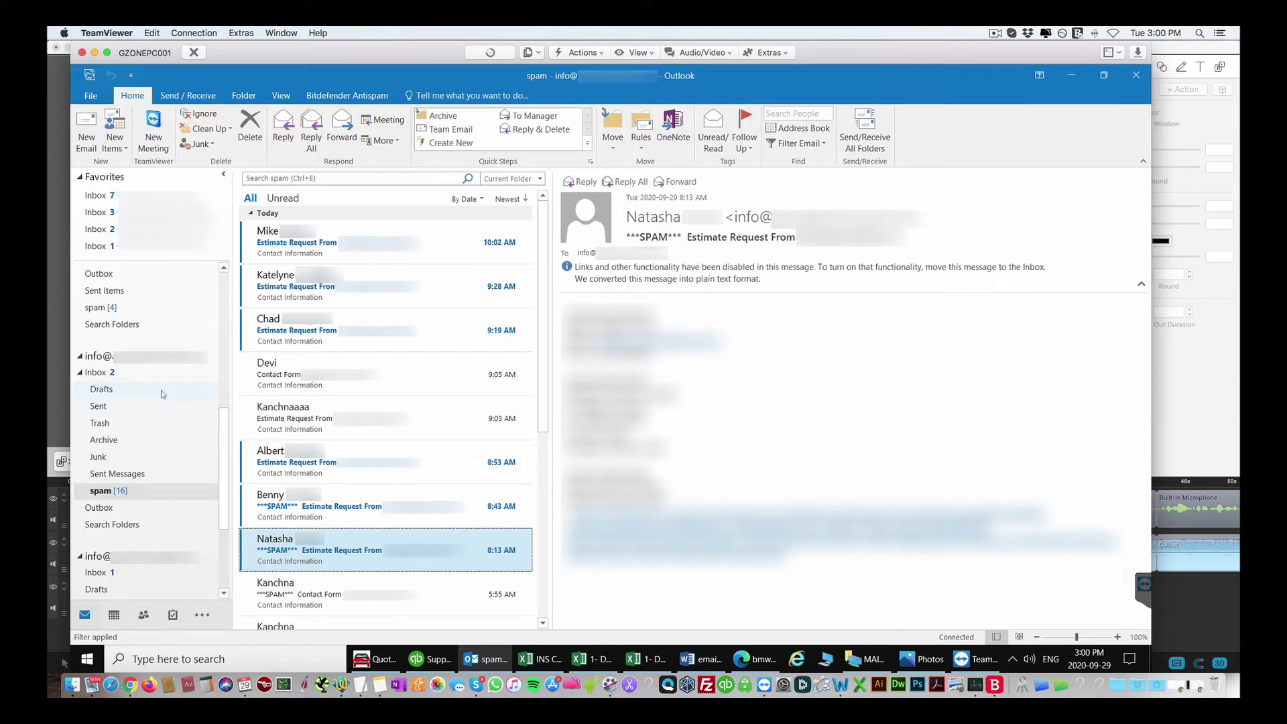
{"action": "left_click", "coordinate": [170, 375]}
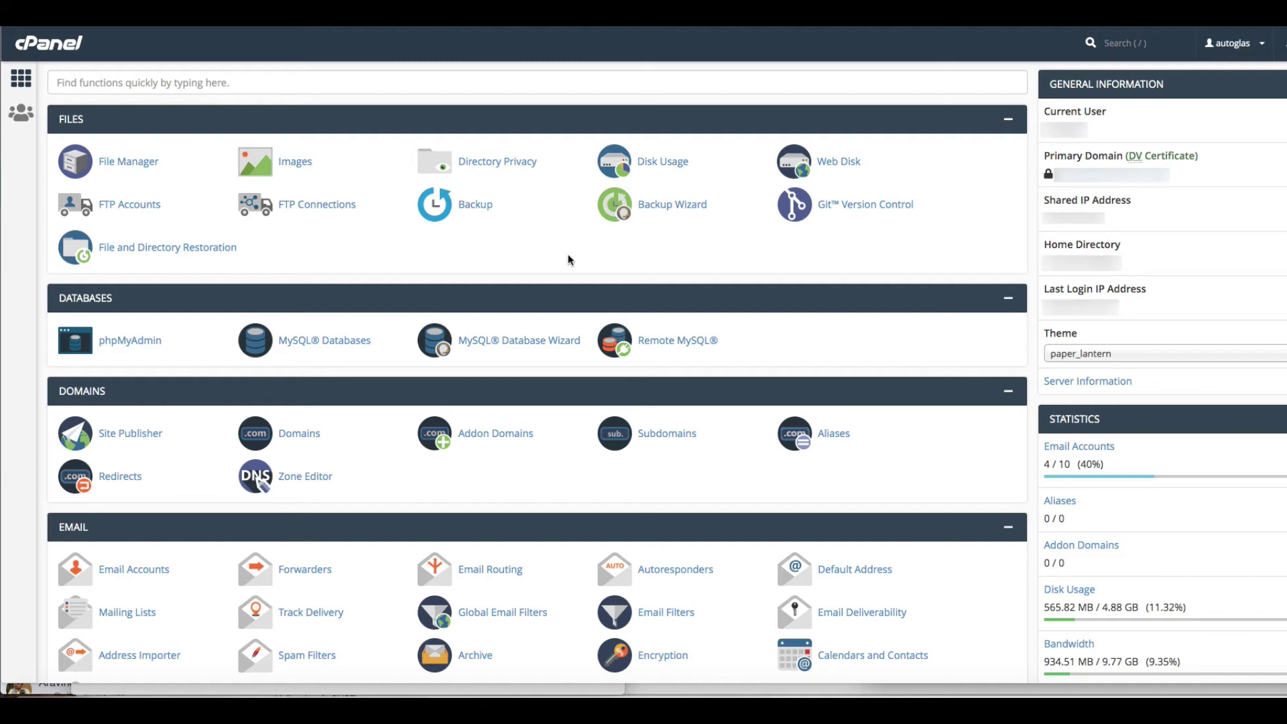
{"action": "scroll", "coordinate": [568, 260], "scroll_direction": "down", "scroll_amount": 3}
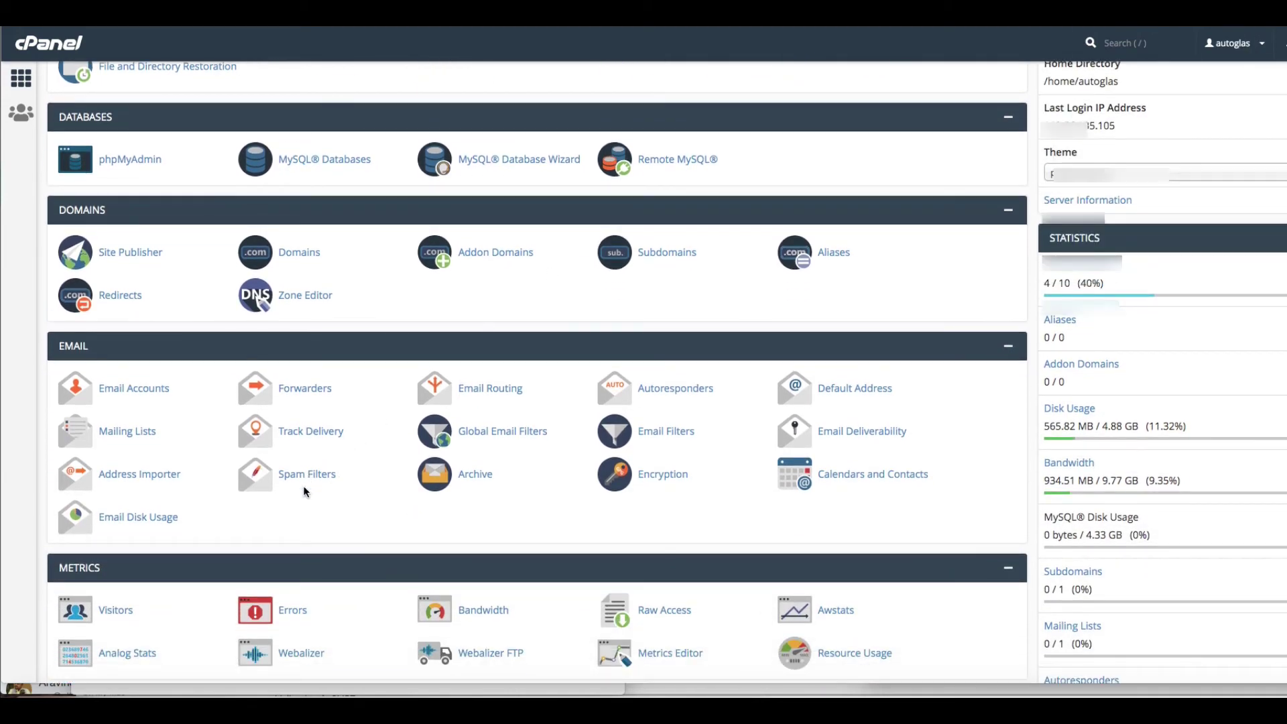
Open cPanel Spam Filters and expand the additional configurations.
{"action": "left_click", "coordinate": [305, 481]}
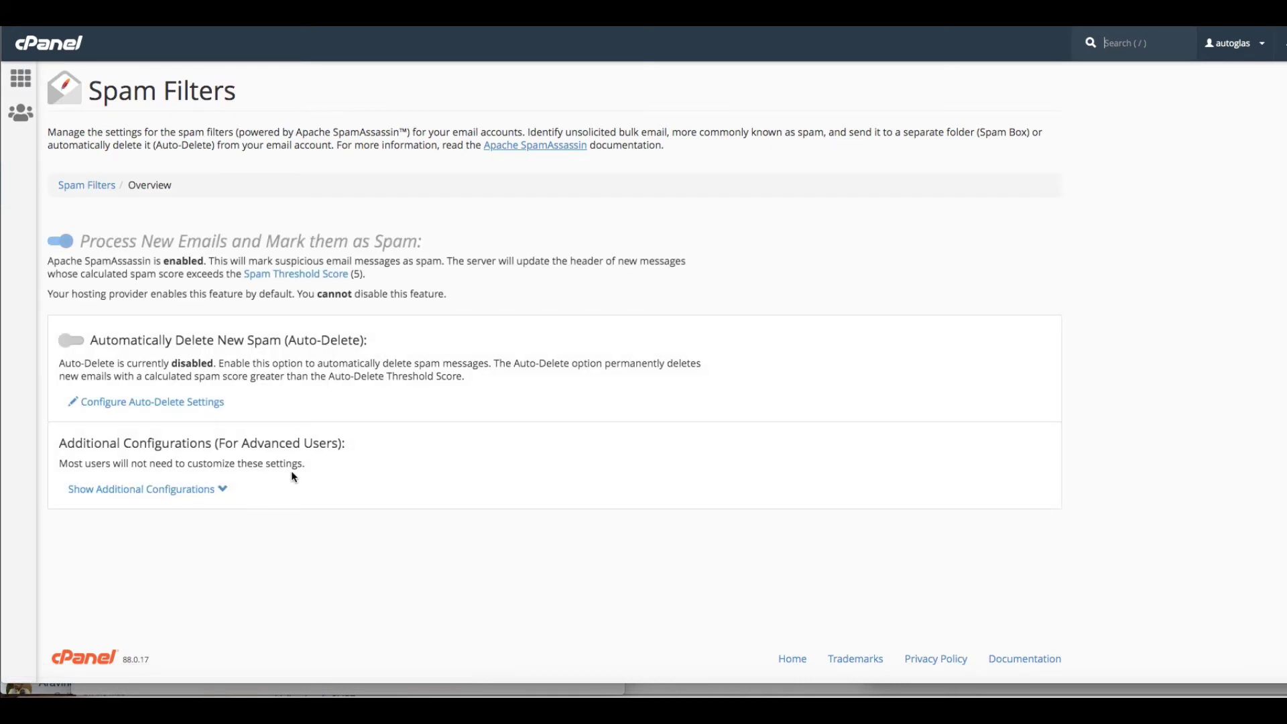
{"action": "left_click", "coordinate": [152, 490]}
{"action": "scroll", "coordinate": [151, 495], "scroll_direction": "down", "scroll_amount": 3}
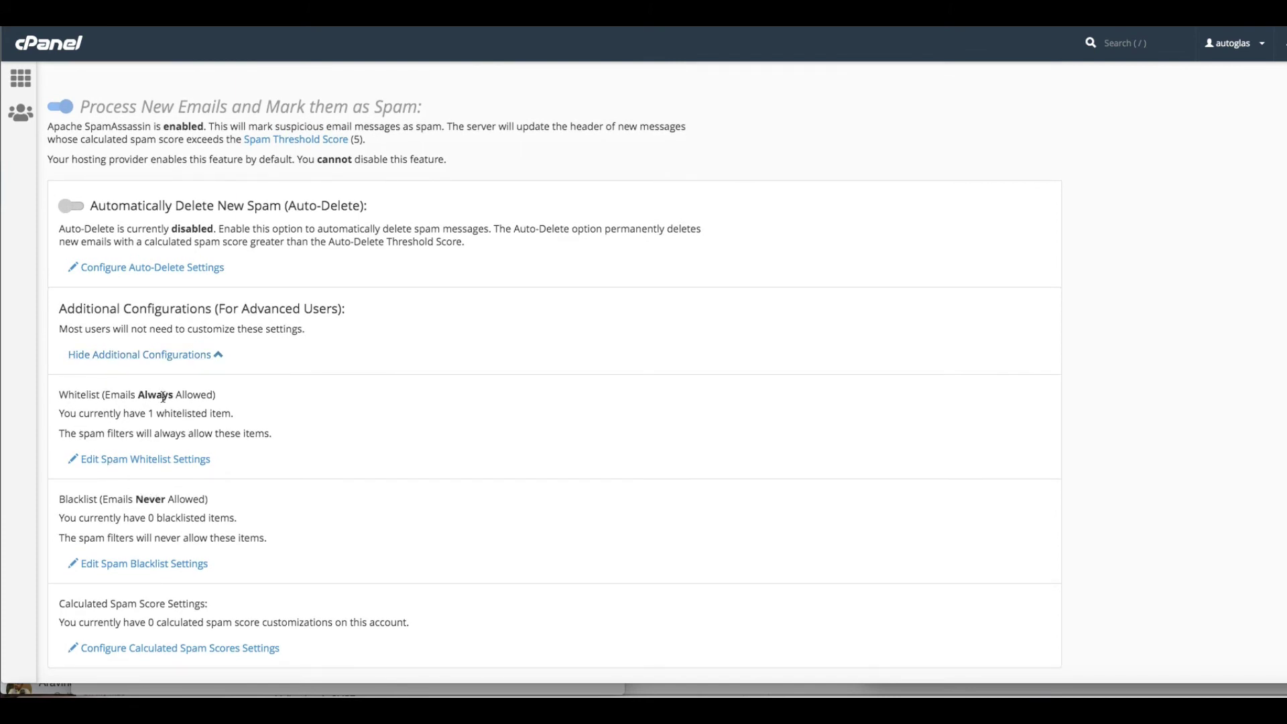
Confirm the info@ address in the whitelist_from field and update the spam whitelist.
{"action": "left_click", "coordinate": [133, 461]}
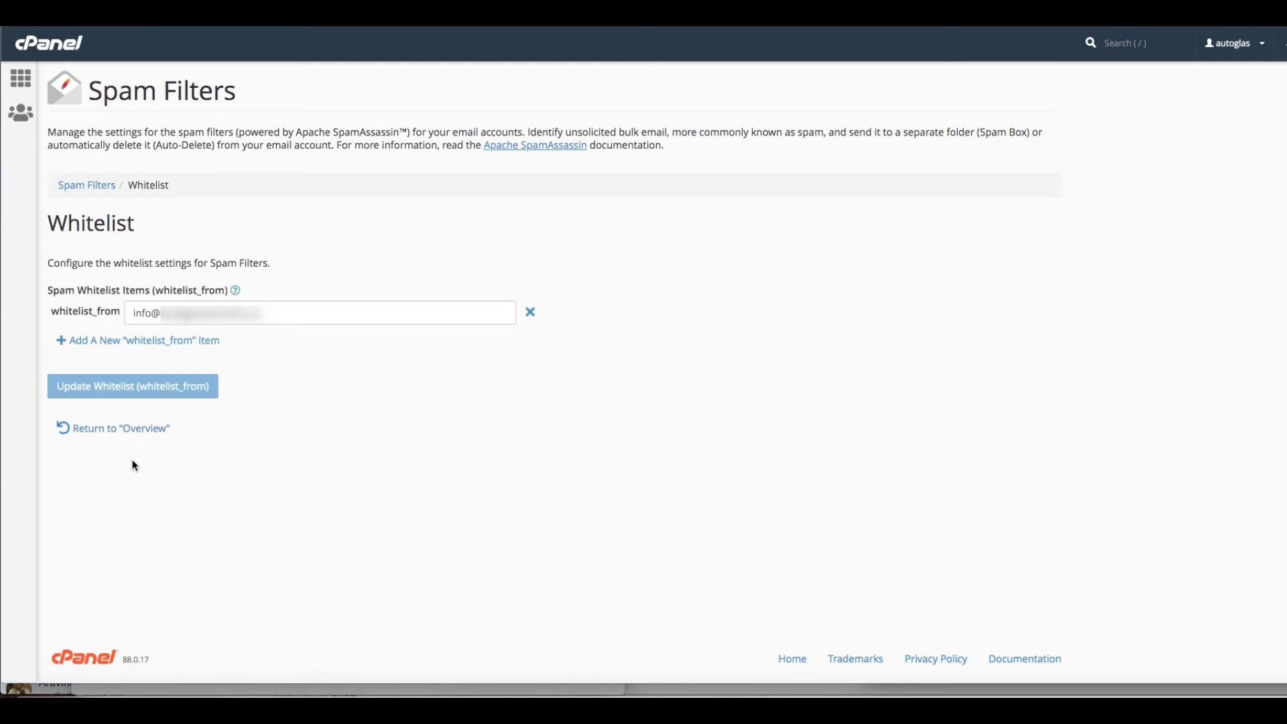
{"action": "left_click_drag", "start_coordinate": [131, 313], "coordinate": [277, 313]}
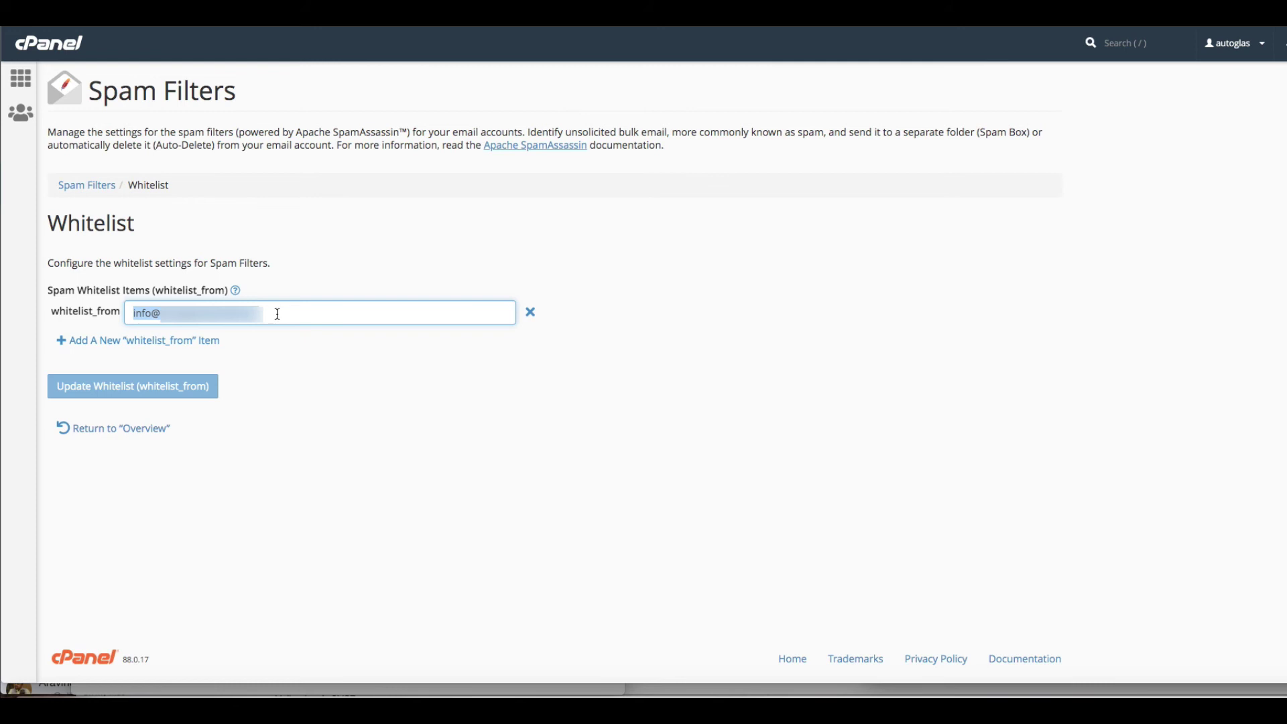
{"action": "left_click", "coordinate": [277, 313]}
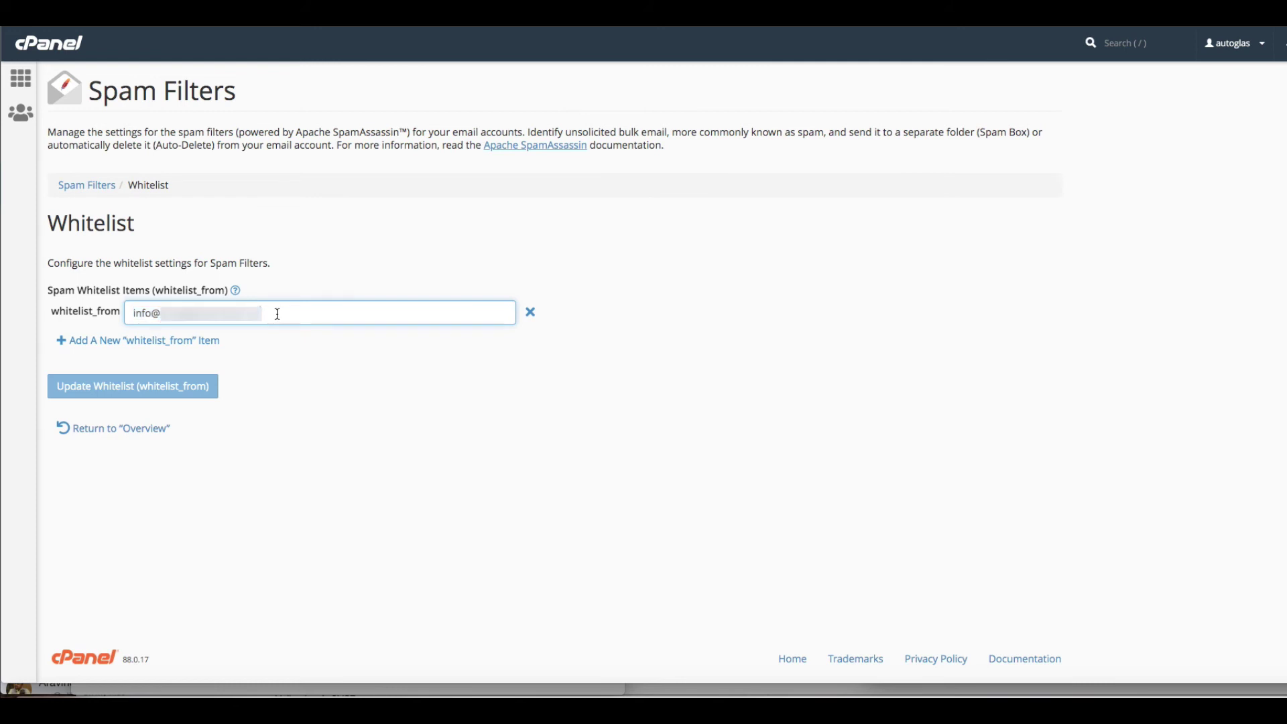
{"action": "left_click", "coordinate": [157, 390]}
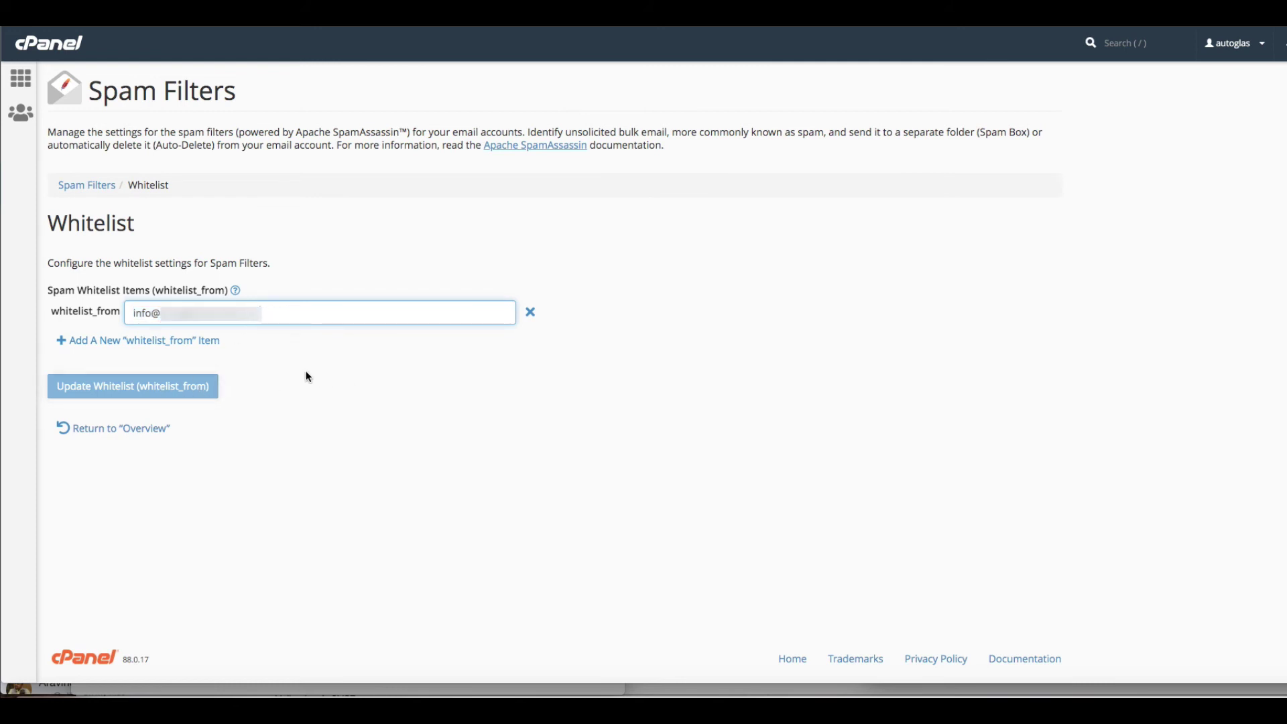